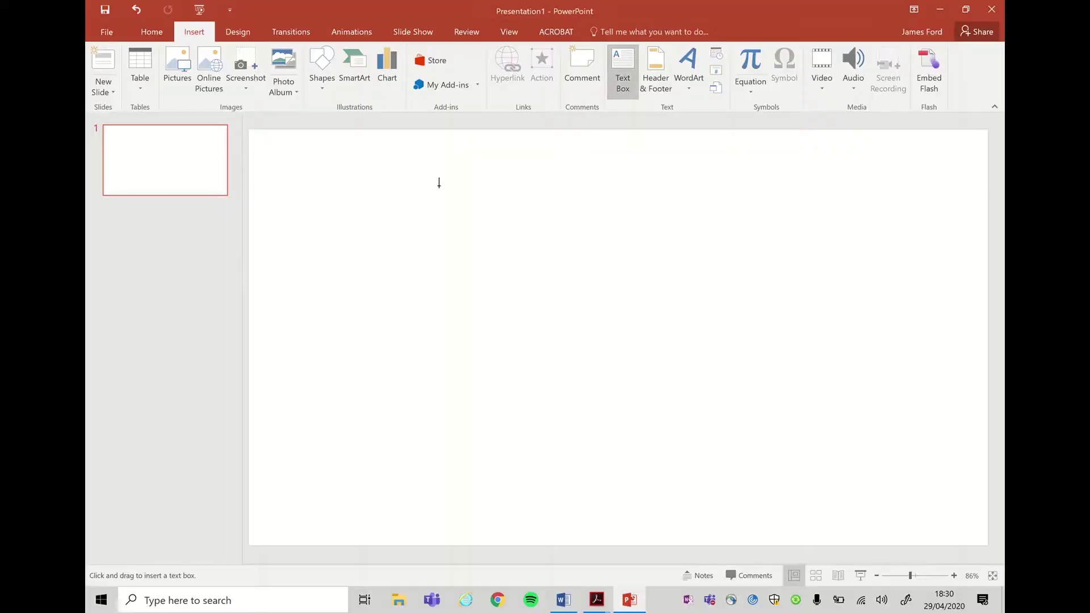
Add a lesson title text box with an aim text box below it
{"action": "left_click_drag", "start_coordinate": [275, 154], "coordinate": [679, 199]}
{"action": "type", "text": "Strength of materials lesson 1"}
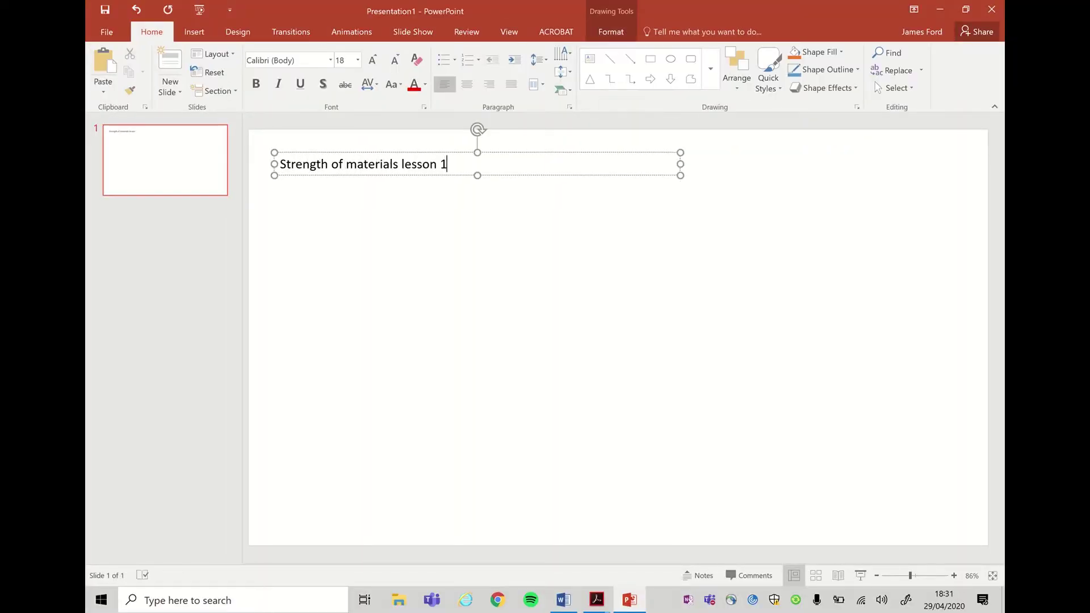
{"action": "left_click", "coordinate": [682, 208]}
{"action": "left_click", "coordinate": [195, 32]}
{"action": "left_click", "coordinate": [623, 78]}
{"action": "left_click_drag", "start_coordinate": [280, 187], "coordinate": [606, 218]}
{"action": "type", "text": "Aim - "}
{"action": "type", "text": "bending moment formula"}
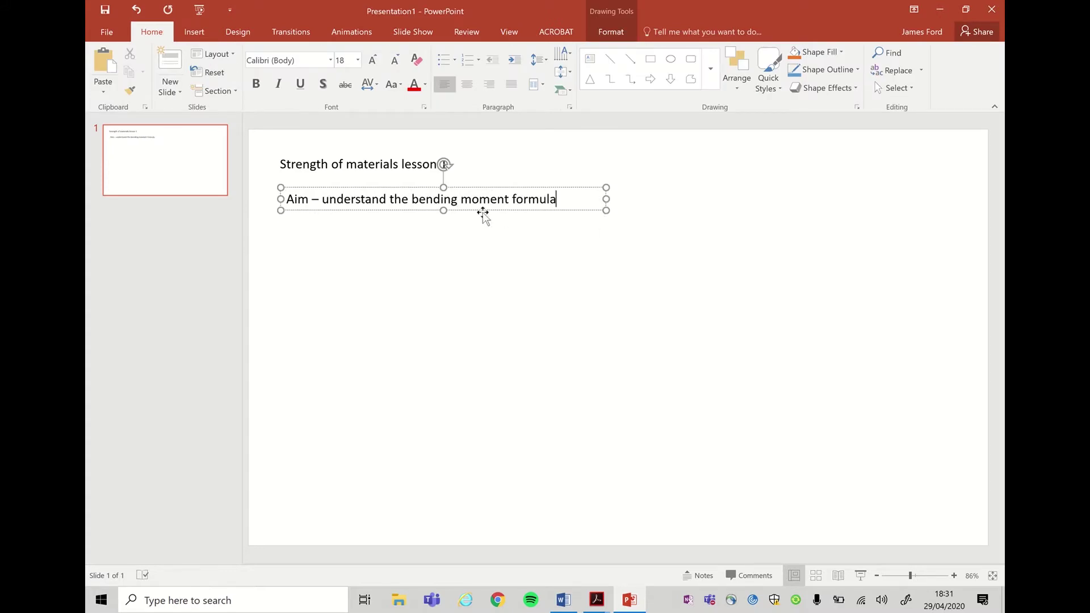
{"action": "left_click", "coordinate": [483, 216]}
Ink M/I = σ/y = E/R, with red labels for bending moment (Nm) and second moment of area (m⁴)
{"action": "left_click", "coordinate": [195, 32]}
{"action": "left_click", "coordinate": [290, 31]}
{"action": "left_click", "coordinate": [413, 32]}
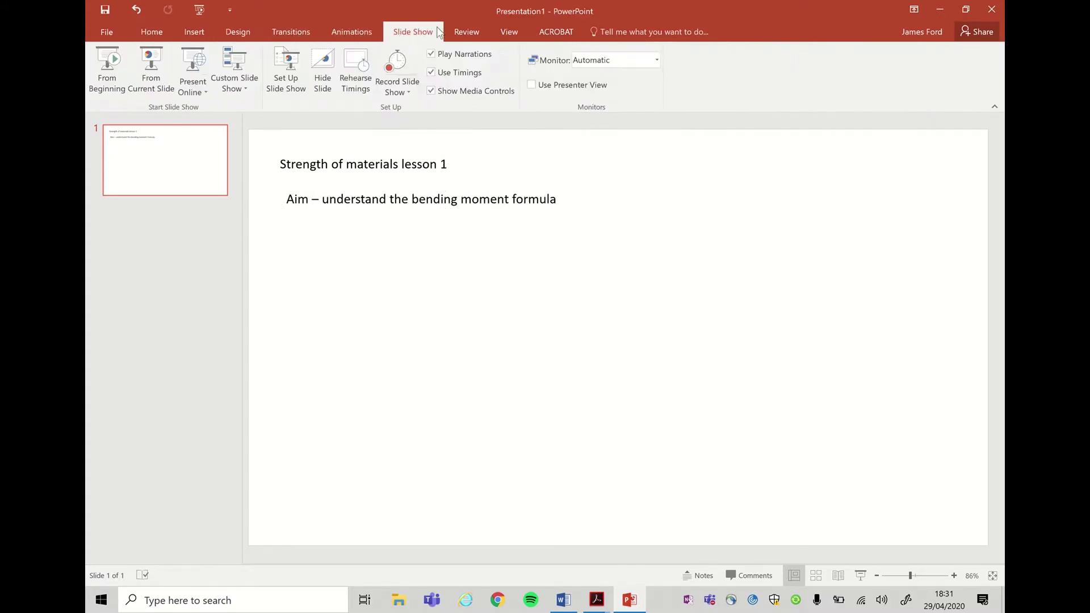
{"action": "left_click_drag", "start_coordinate": [396, 332], "coordinate": [416, 316]}
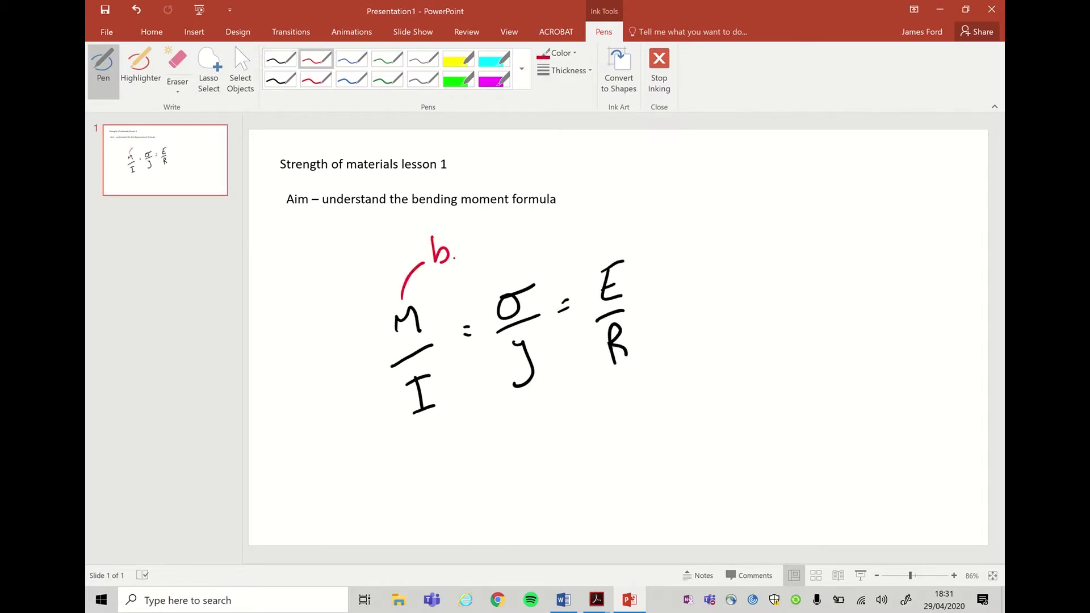
{"action": "left_click_drag", "start_coordinate": [453, 256], "coordinate": [507, 277]}
{"action": "left_click_drag", "start_coordinate": [692, 219], "coordinate": [721, 226]}
{"action": "left_click_drag", "start_coordinate": [466, 415], "coordinate": [495, 443]}
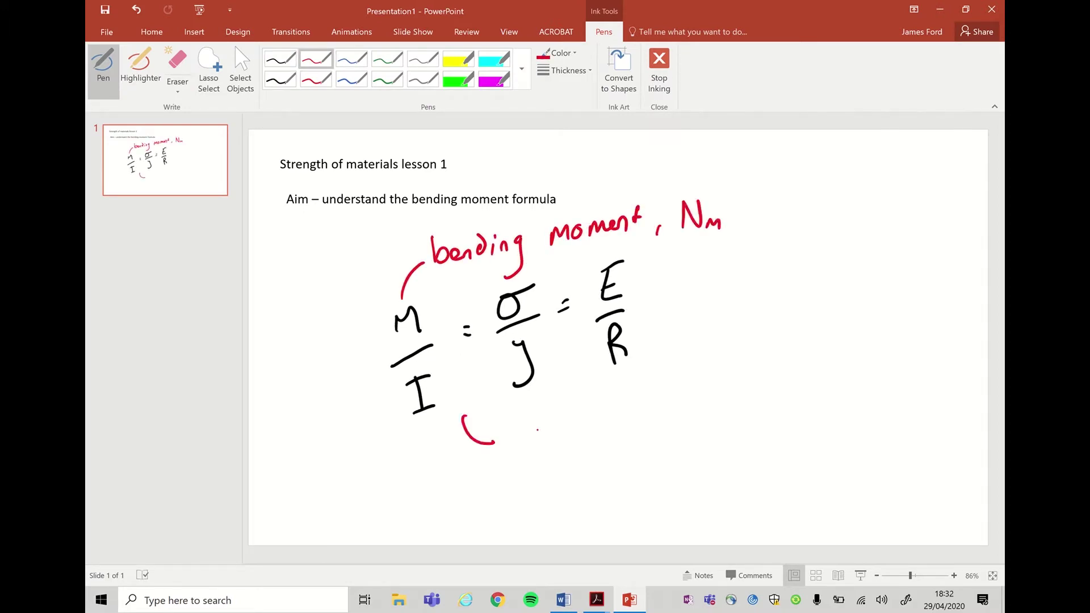
{"action": "left_click_drag", "start_coordinate": [630, 427], "coordinate": [691, 407]}
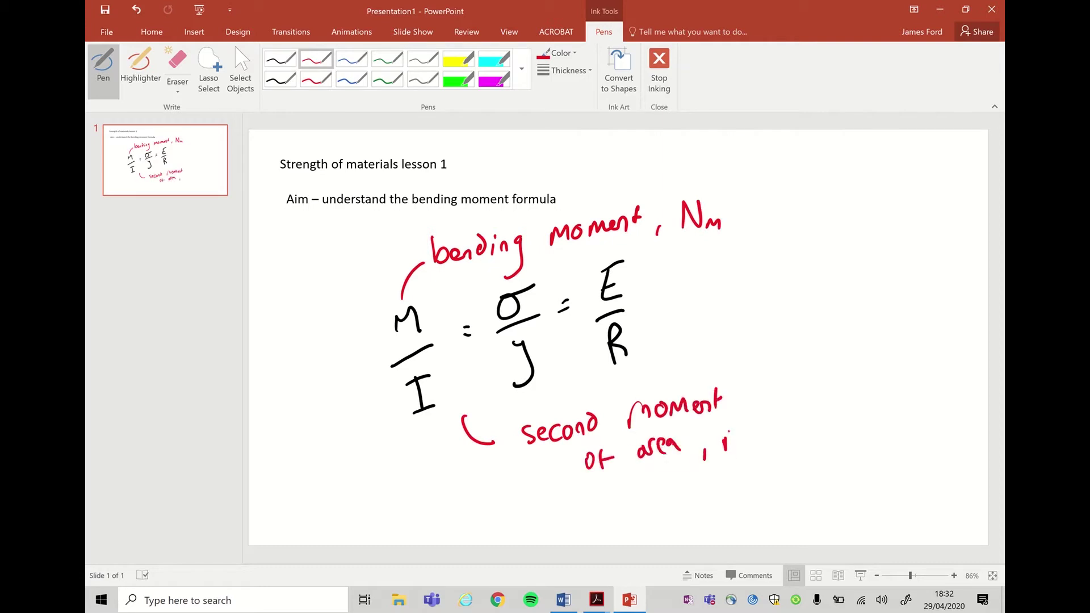
{"action": "left_click_drag", "start_coordinate": [724, 447], "coordinate": [742, 443]}
{"action": "left_click_drag", "start_coordinate": [753, 411], "coordinate": [758, 423]}
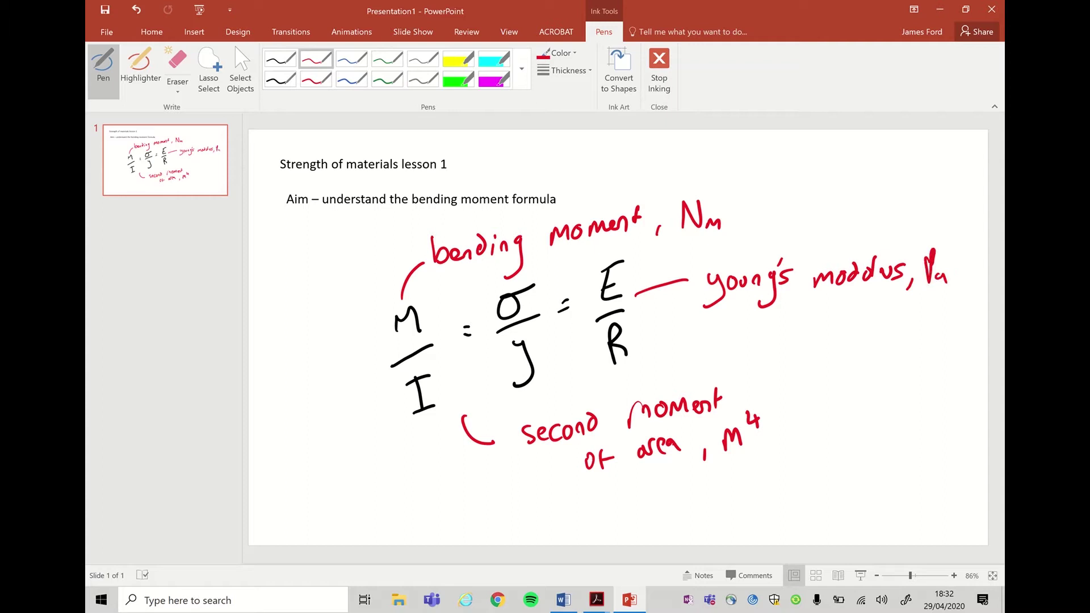
Add a new slide and draw a blue rectangle representing the beam section
{"action": "left_click", "coordinate": [151, 31]}
{"action": "left_click", "coordinate": [166, 68]}
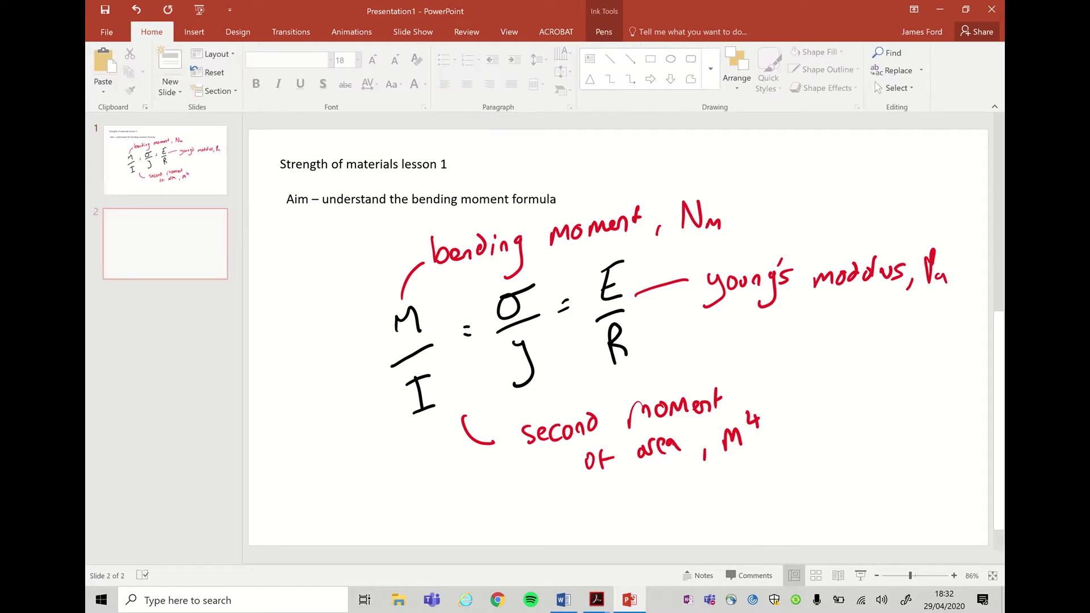
{"action": "left_click", "coordinate": [195, 31]}
{"action": "left_click", "coordinate": [322, 68]}
{"action": "left_click_drag", "start_coordinate": [545, 211], "coordinate": [707, 504]}
Ink a width arrow over the beam and delete the empty title and text placeholders
{"action": "left_click", "coordinate": [604, 31]}
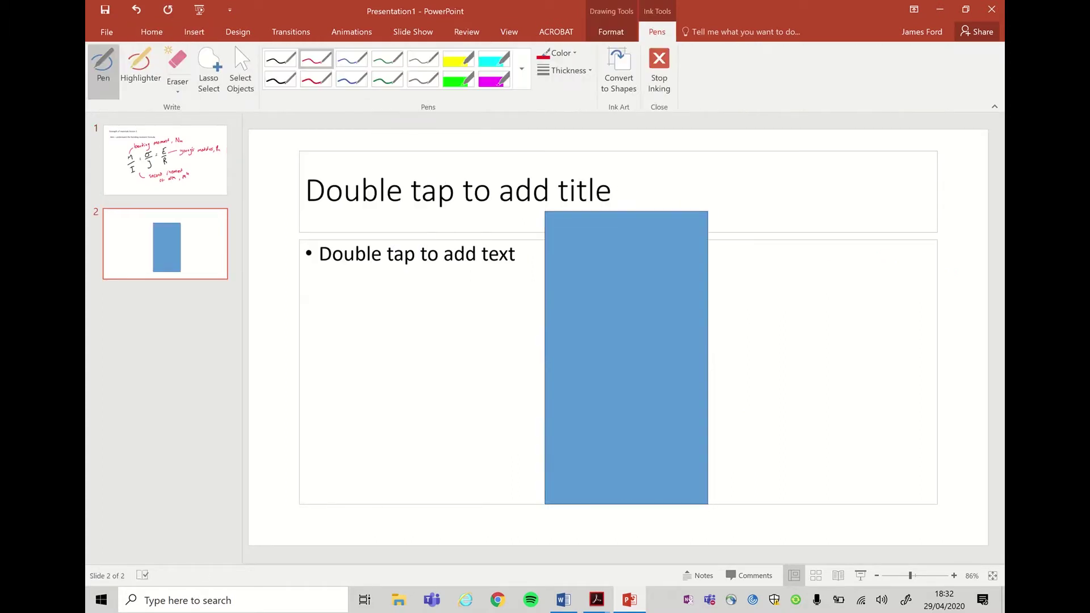
{"action": "mouse_move", "coordinate": [546, 198]}
{"action": "left_mouse_down"}
{"action": "mouse_move", "coordinate": [703, 193]}
{"action": "mouse_move", "coordinate": [724, 499]}
{"action": "left_mouse_up"}
{"action": "left_click", "coordinate": [241, 69]}
{"action": "left_click", "coordinate": [426, 191]}
{"action": "key", "text": "Delete"}
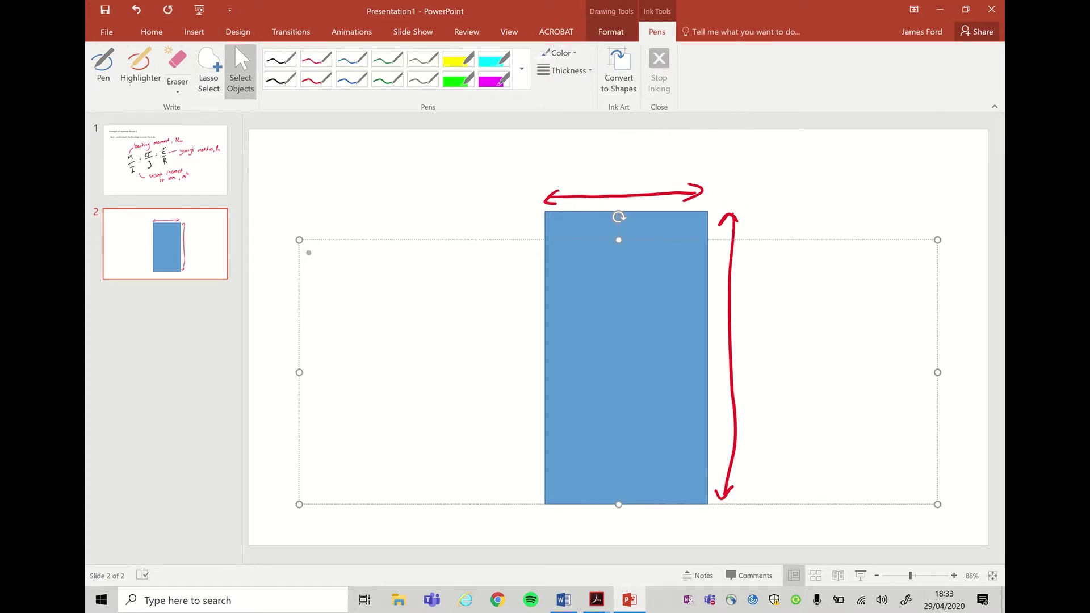
{"action": "left_click", "coordinate": [459, 239]}
{"action": "key", "text": "Delete"}
Handwrite the 30mm and 80mm dimensions and the dashed x-x axis on the beam
{"action": "left_click", "coordinate": [104, 68]}
{"action": "left_click_drag", "start_coordinate": [590, 158], "coordinate": [671, 178]}
{"action": "left_click_drag", "start_coordinate": [754, 302], "coordinate": [814, 333]}
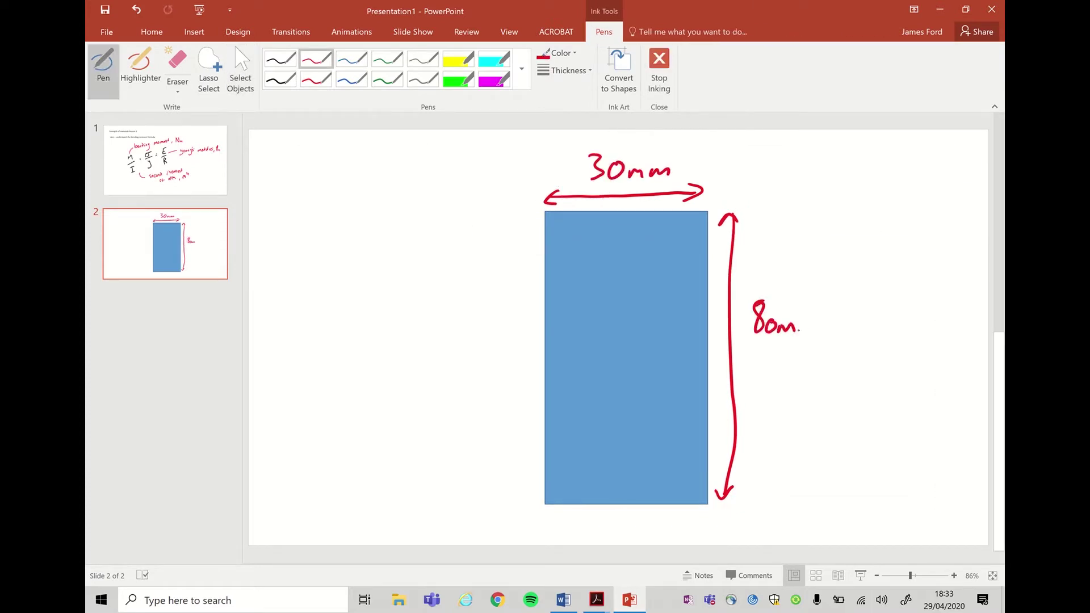
{"action": "left_click_drag", "start_coordinate": [406, 362], "coordinate": [553, 356]}
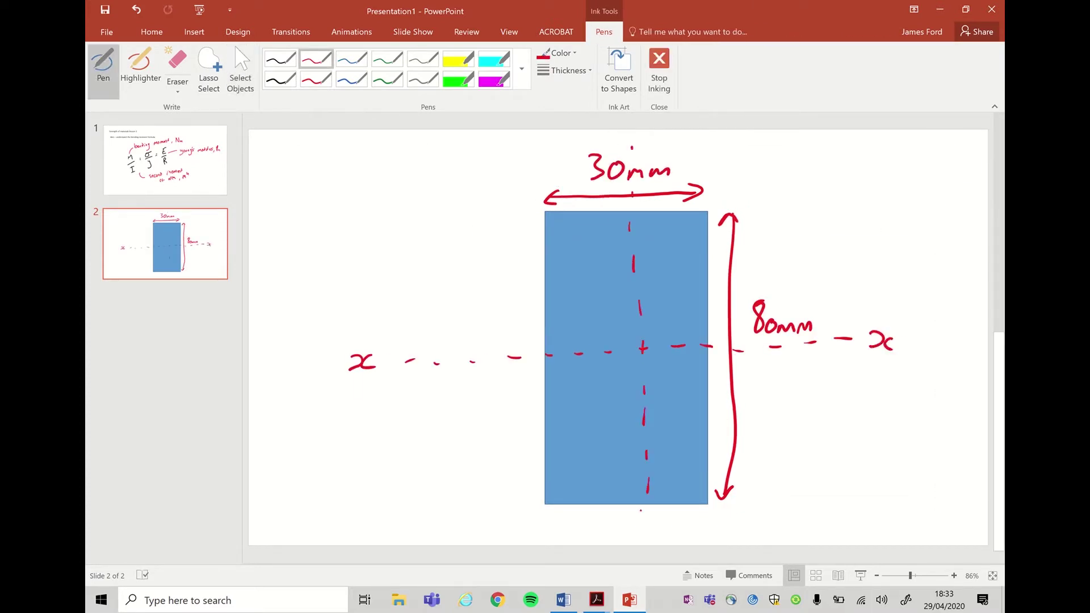
Add a text box with the calculation question to the left of the beam
{"action": "left_click", "coordinate": [194, 32]}
{"action": "left_click", "coordinate": [322, 69]}
{"action": "left_click", "coordinate": [315, 216]}
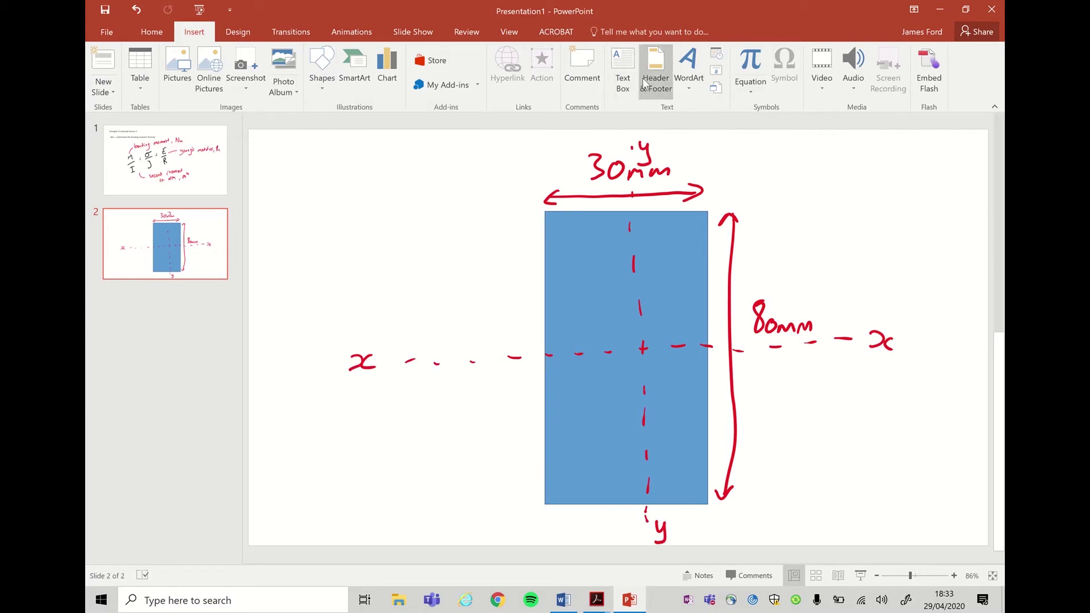
{"action": "left_click_drag", "start_coordinate": [265, 171], "coordinate": [498, 326]}
{"action": "type", "text": "Calculate the second moment of area of the beam illustr"}
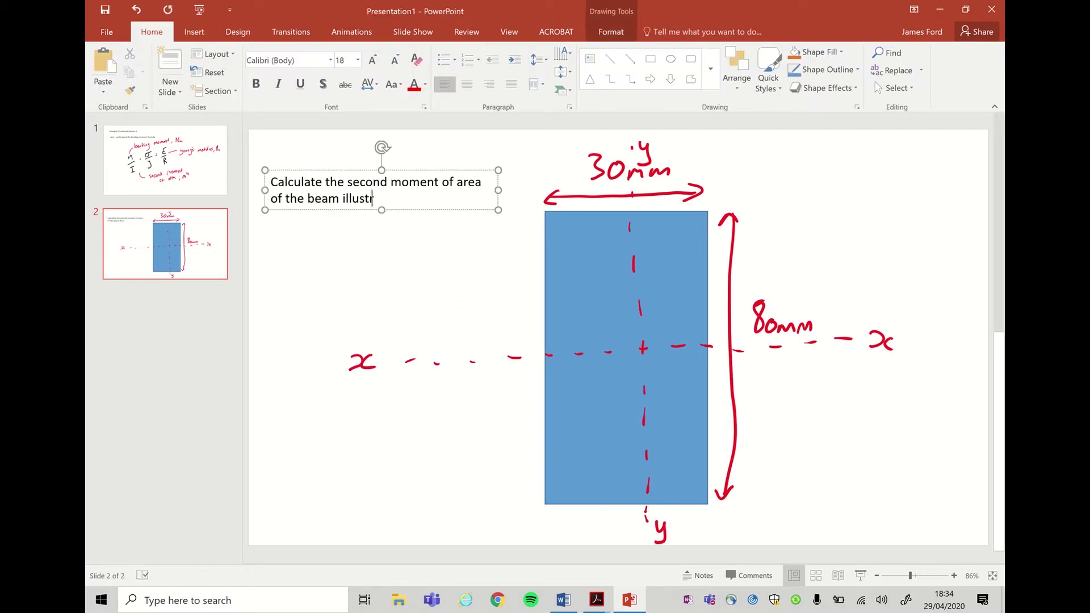
{"action": "type", "text": "ated in both orientations (x-x, y-y"}
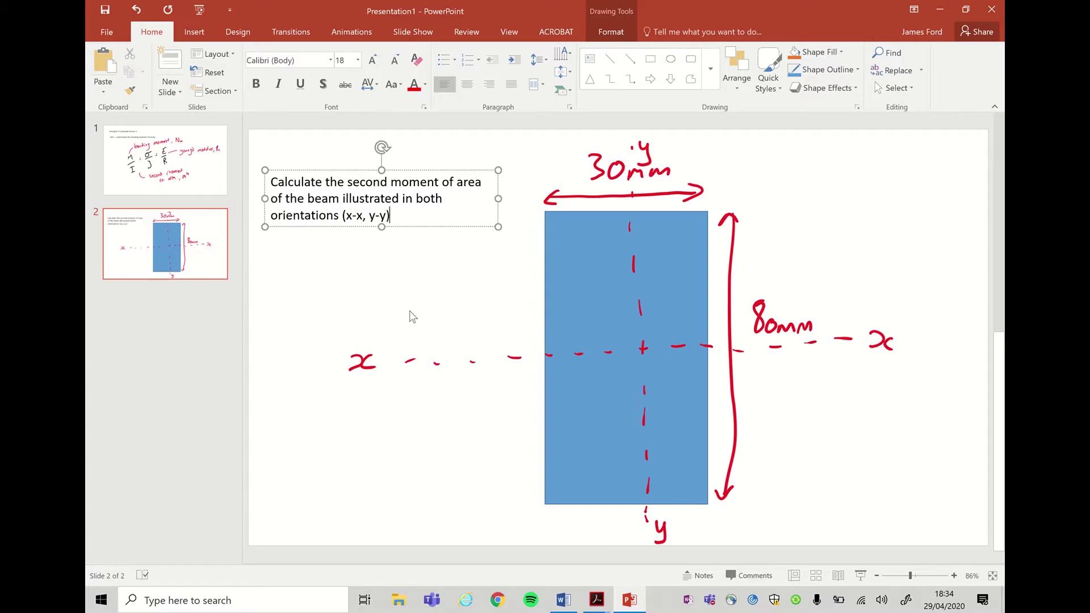
{"action": "left_click", "coordinate": [410, 316]}
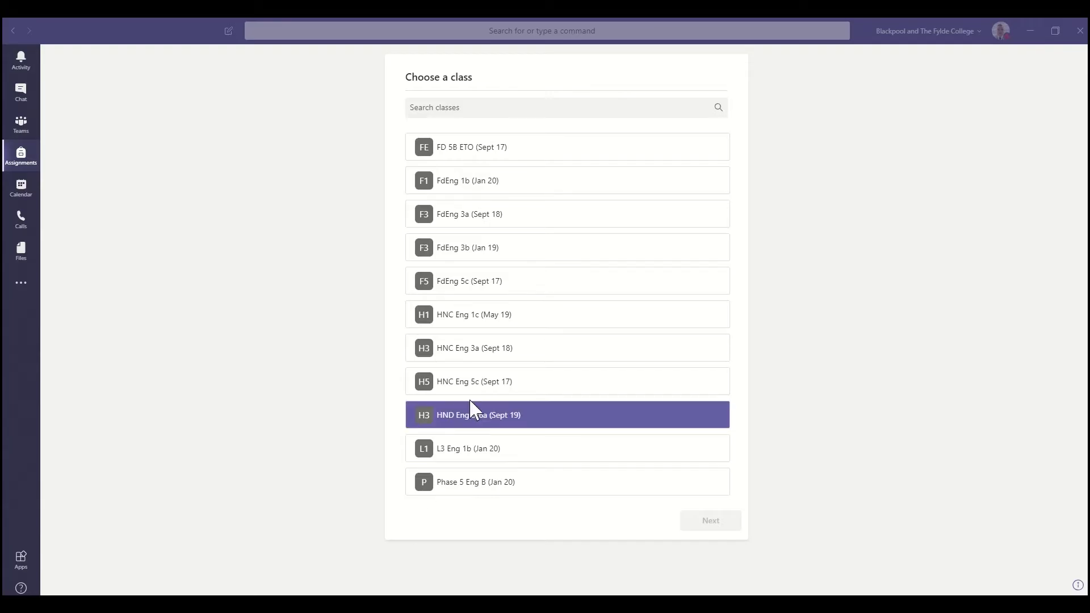
Choose the HNC Eng 5c (Sept 17) class and confirm with Next
{"action": "left_click", "coordinate": [471, 394]}
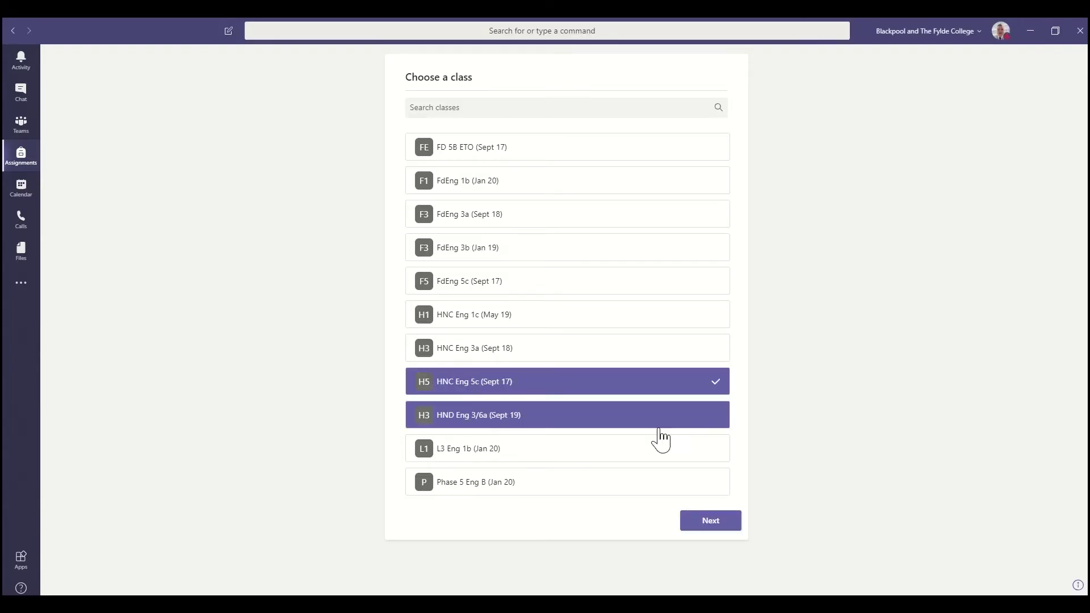
{"action": "left_click", "coordinate": [705, 523]}
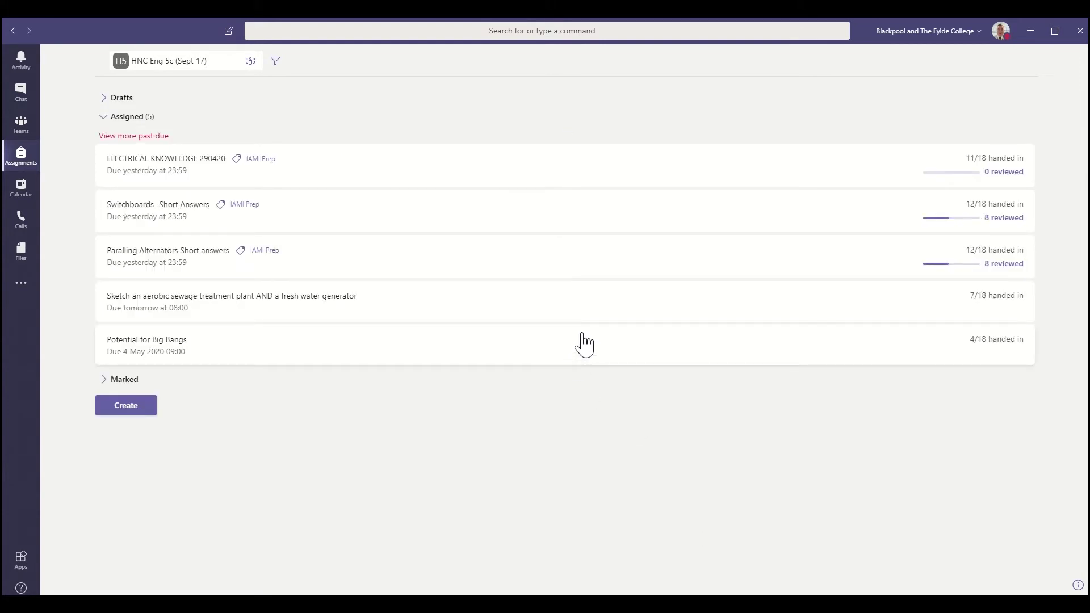
Open the sewage plant sketch assignment, sort Handed in first, and open a handed-in student
{"action": "left_click", "coordinate": [531, 315]}
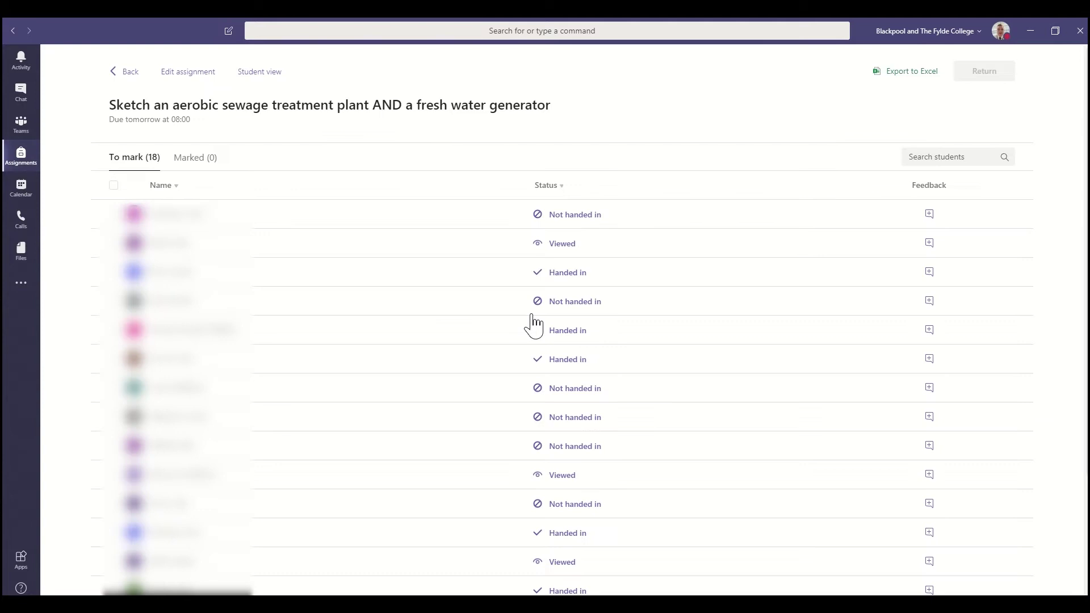
{"action": "left_click", "coordinate": [561, 188]}
{"action": "left_click", "coordinate": [563, 187]}
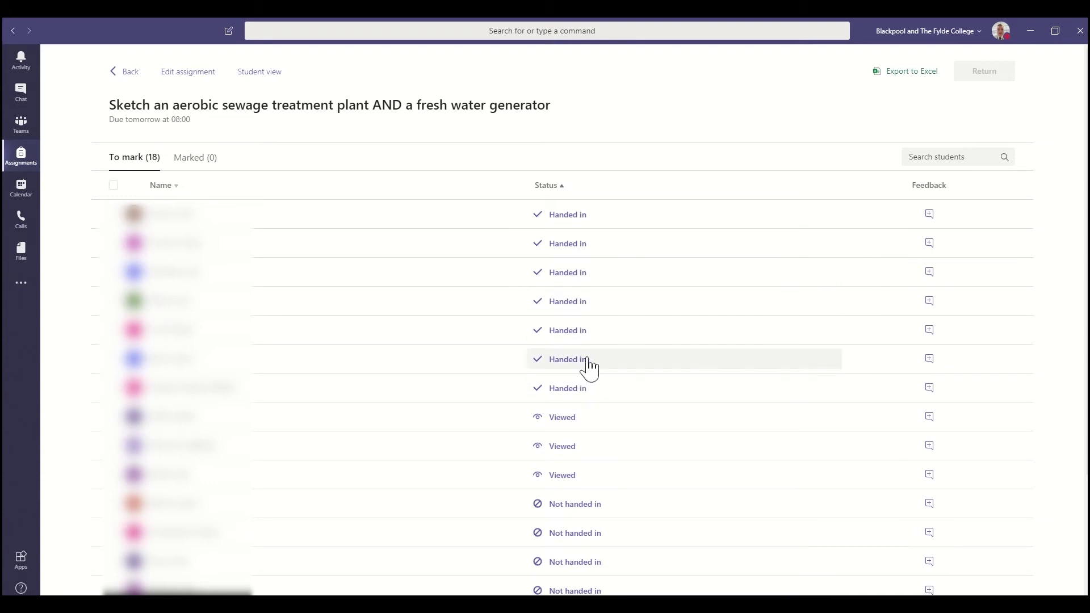
{"action": "left_click", "coordinate": [568, 302]}
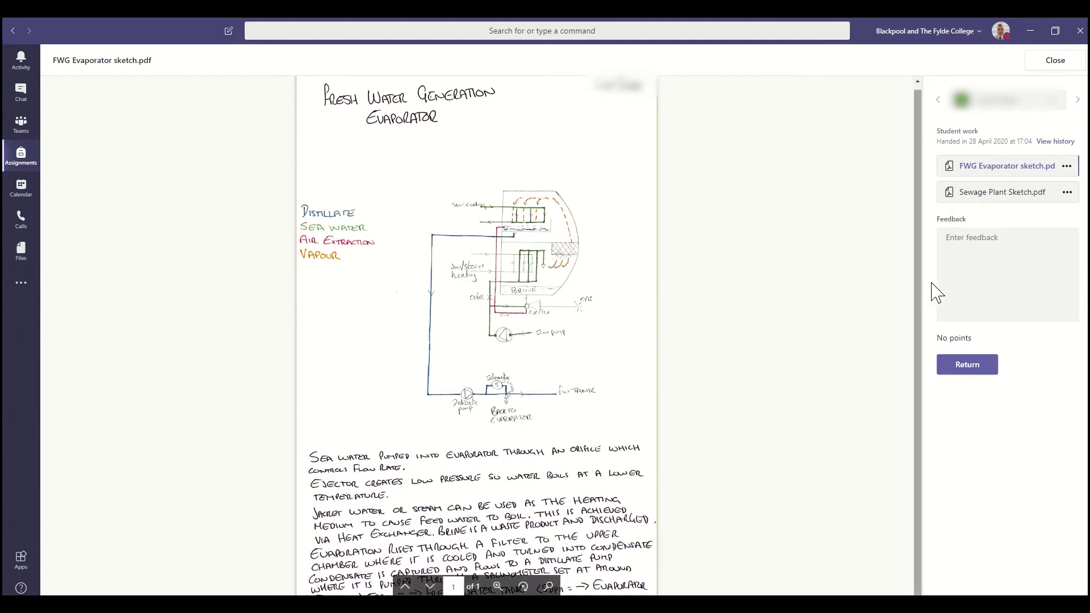
Switch the view to the student's Sewage Plant Sketch.pdf in the Student work panel
{"action": "left_click", "coordinate": [972, 265]}
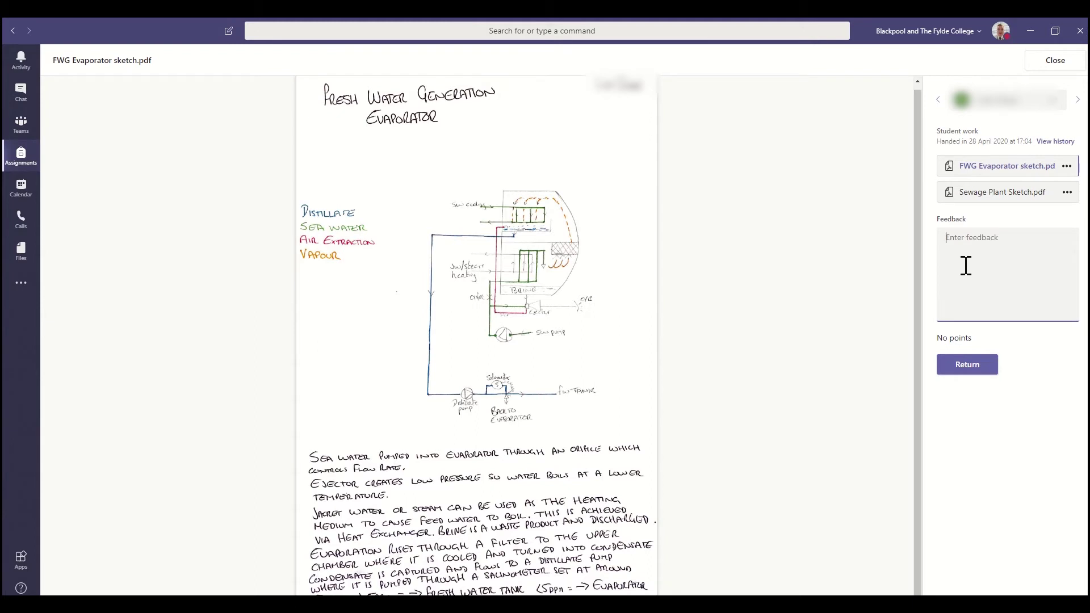
{"action": "left_click", "coordinate": [1006, 204]}
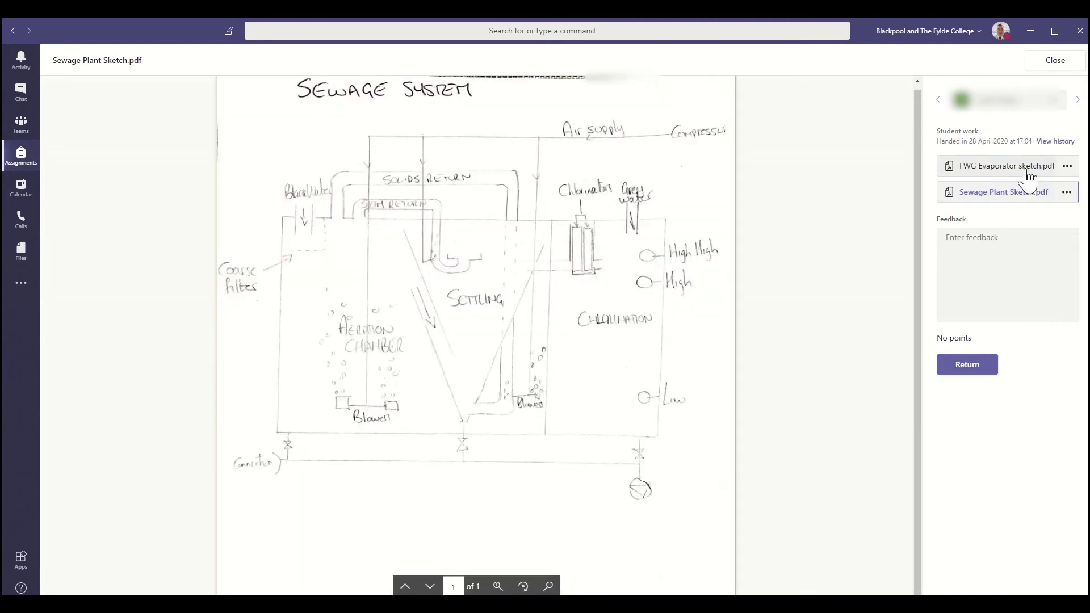